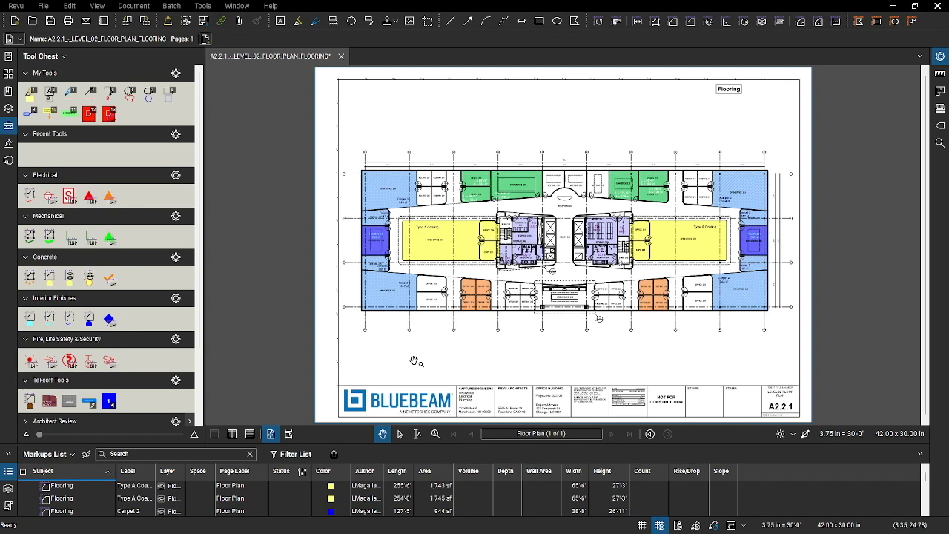
Select all flooring markups on the plan, create a new legend from them and place it in the blank area above the plan.
{"action": "left_click", "coordinate": [400, 434]}
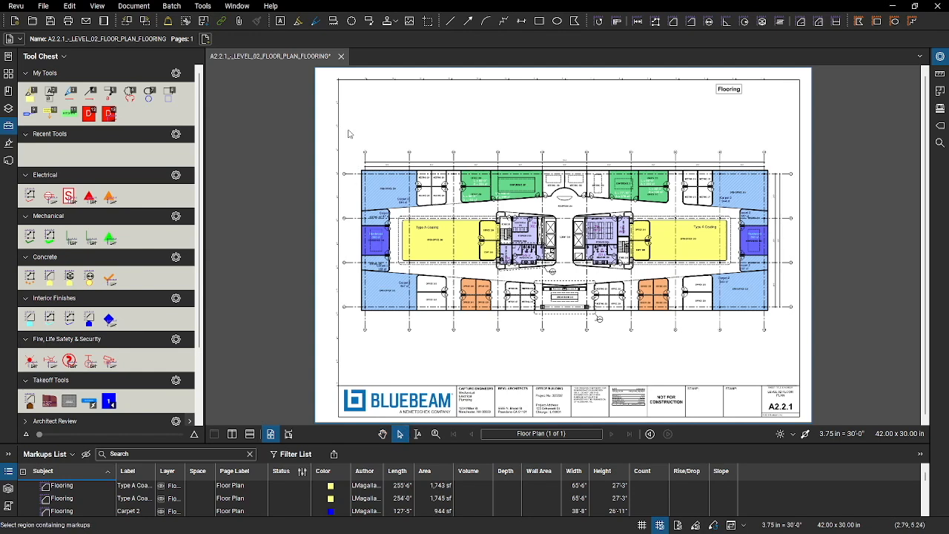
{"action": "left_click_drag", "start_coordinate": [340, 132], "coordinate": [792, 344]}
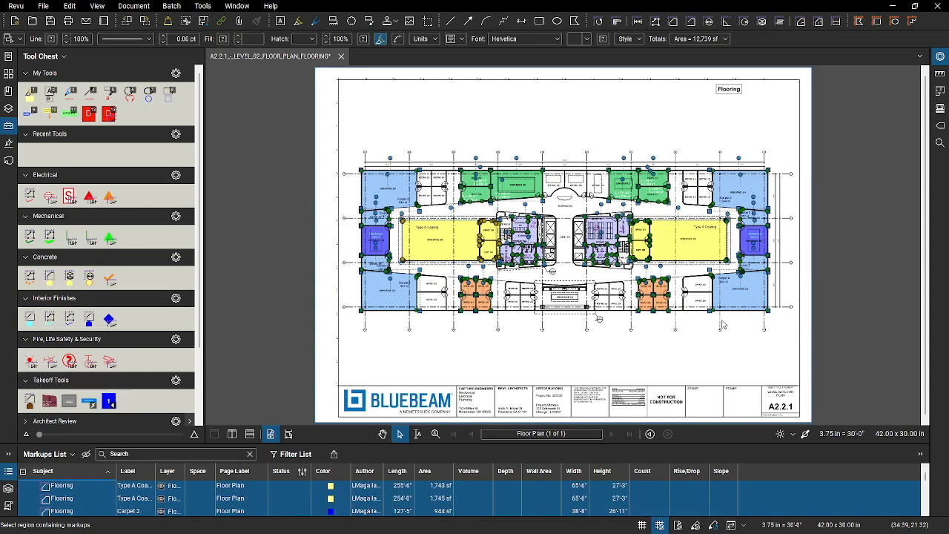
{"action": "right_click", "coordinate": [395, 194]}
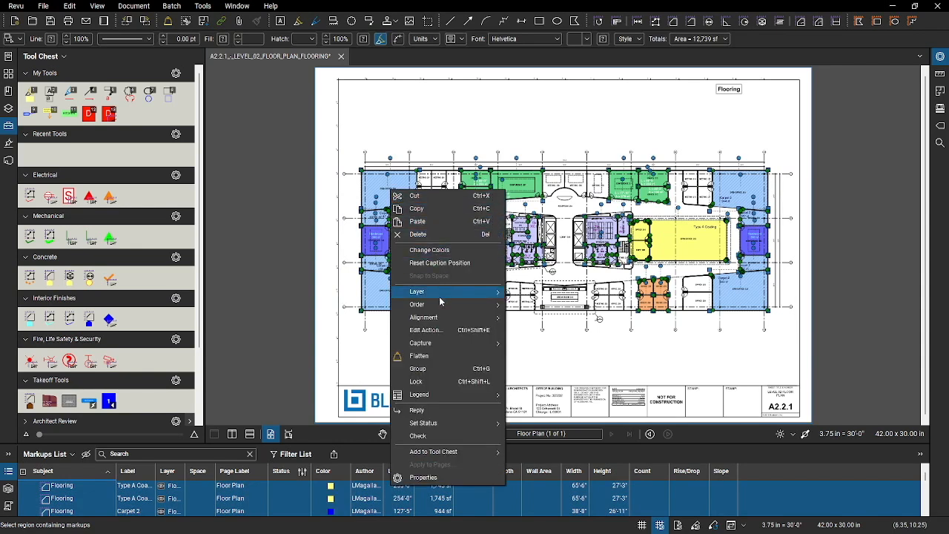
{"action": "mouse_move", "coordinate": [441, 398]}
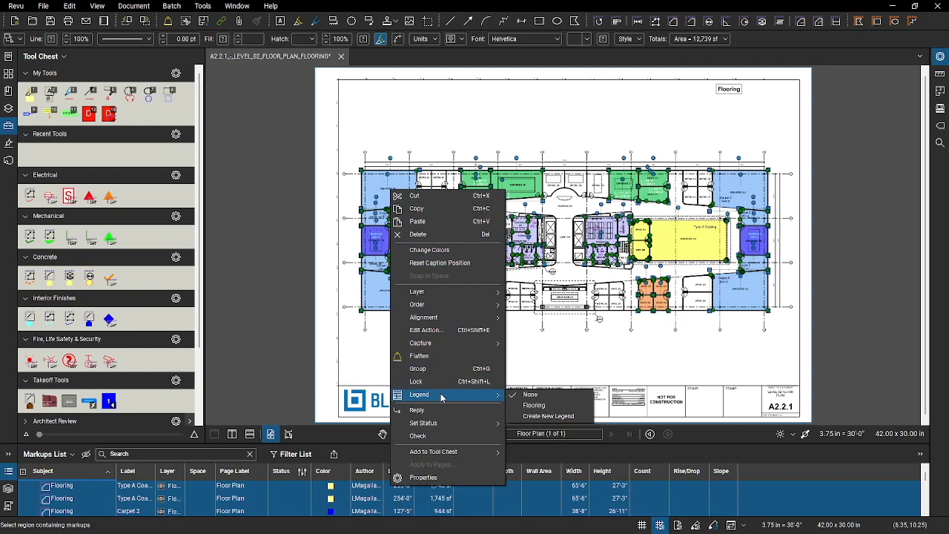
{"action": "left_click", "coordinate": [533, 406]}
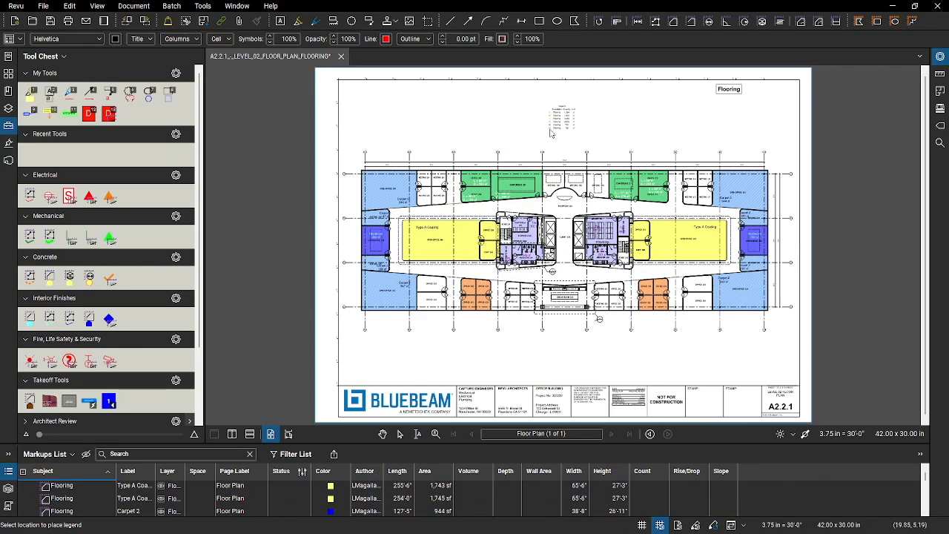
{"action": "left_click", "coordinate": [549, 128]}
Enlarge the flooring legend by stretching its lower-right corner, then deselect it.
{"action": "scroll", "coordinate": [584, 99], "scroll_direction": "up", "scroll_amount": 4}
{"action": "scroll", "coordinate": [584, 99], "scroll_direction": "up", "scroll_amount": 5}
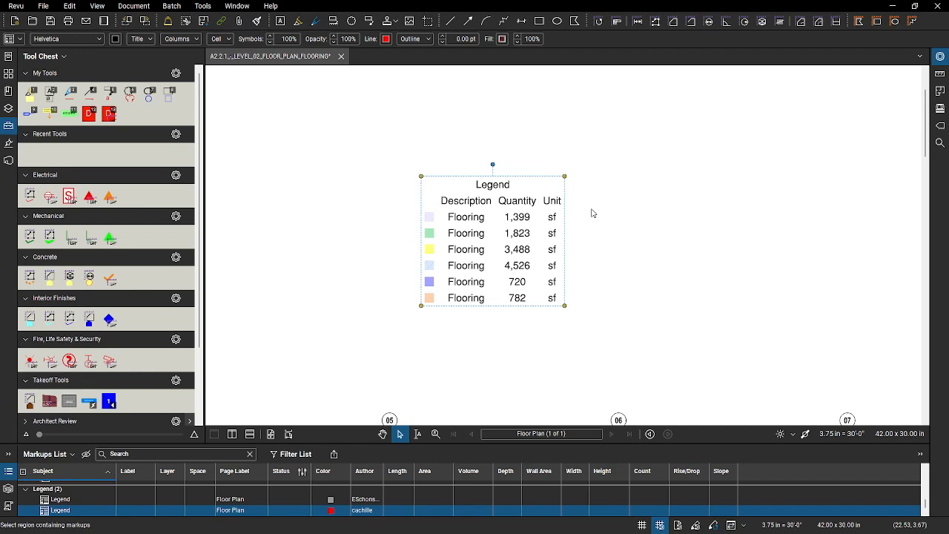
{"action": "left_click_drag", "start_coordinate": [565, 306], "coordinate": [637, 354]}
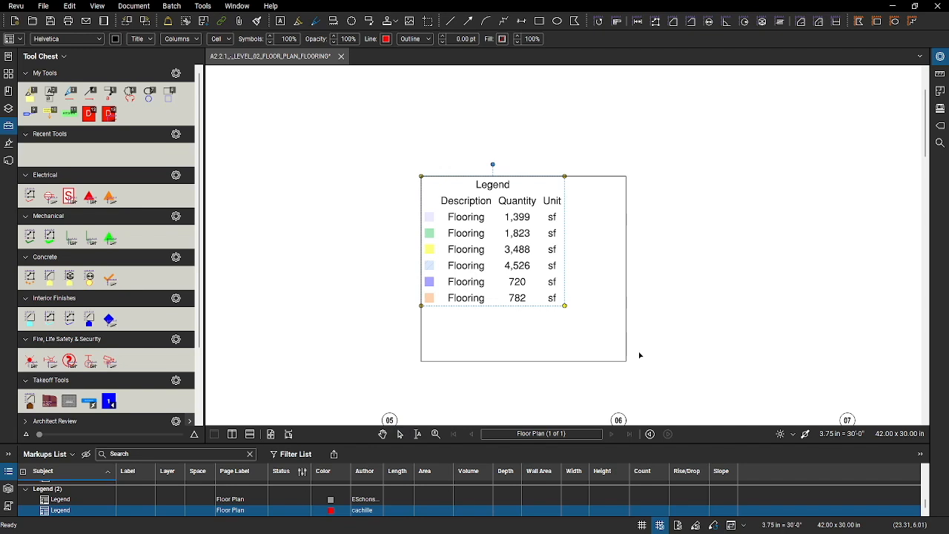
{"action": "left_click", "coordinate": [654, 280]}
{"action": "scroll", "coordinate": [680, 275], "scroll_direction": "down", "scroll_amount": 3}
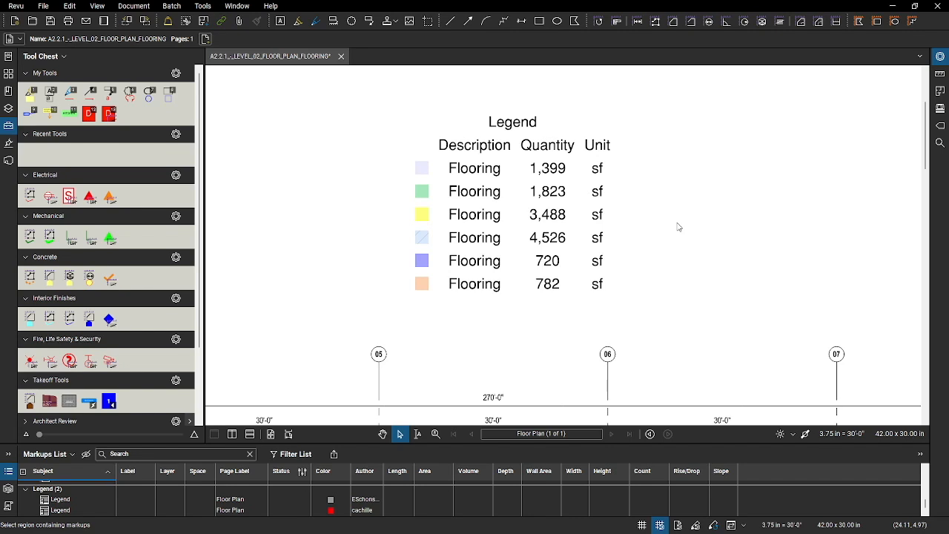
Create a new legend for the Electrical tool set and place it beside the flooring legend, on its right.
{"action": "left_click", "coordinate": [175, 176]}
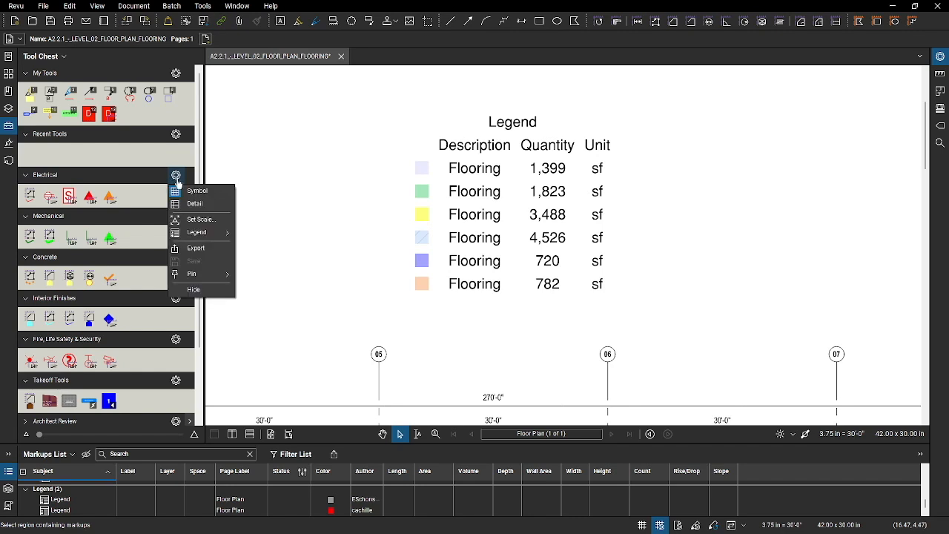
{"action": "mouse_move", "coordinate": [199, 236]}
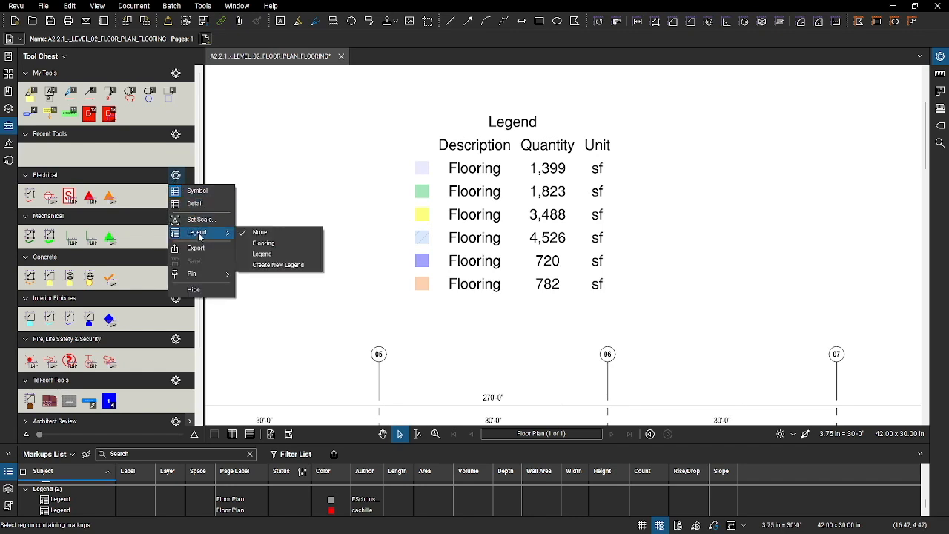
{"action": "left_click", "coordinate": [269, 265]}
{"action": "mouse_move", "coordinate": [624, 195]}
{"action": "left_mouse_down"}
{"action": "mouse_move", "coordinate": [493, 186]}
{"action": "mouse_move", "coordinate": [489, 177]}
{"action": "left_mouse_up"}
{"action": "scroll", "coordinate": [492, 176], "scroll_direction": "down", "scroll_amount": 1}
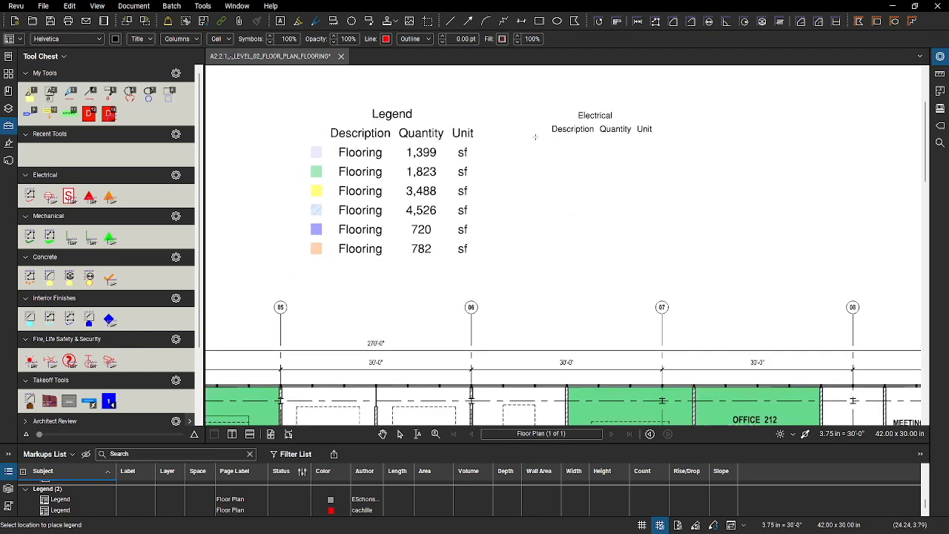
{"action": "left_click", "coordinate": [536, 136]}
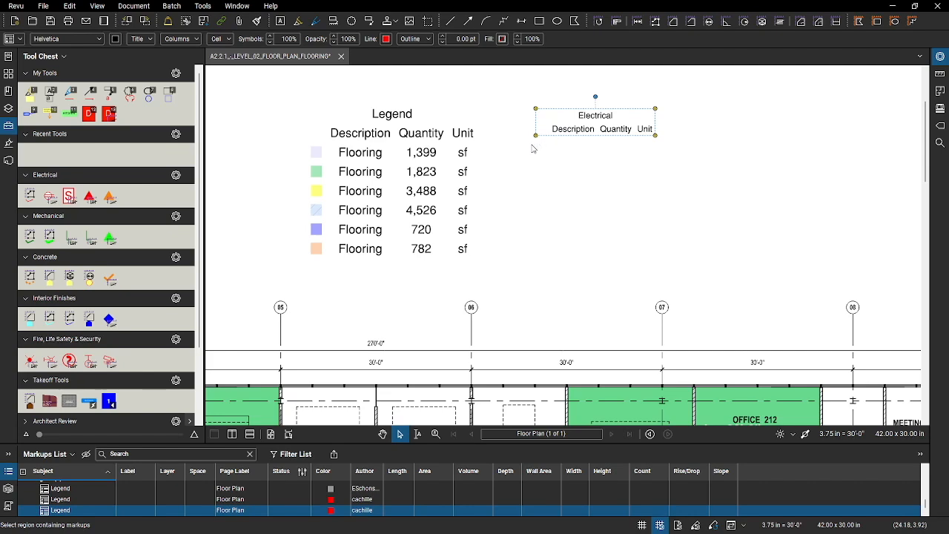
Place two Receptacle count markups from the Electrical tool set along the right wall of Conference 211.
{"action": "scroll", "coordinate": [485, 290], "scroll_direction": "down", "scroll_amount": 1}
{"action": "mouse_move", "coordinate": [485, 291]}
{"action": "left_mouse_down"}
{"action": "mouse_move", "coordinate": [411, 193]}
{"action": "mouse_move", "coordinate": [409, 164]}
{"action": "left_mouse_up"}
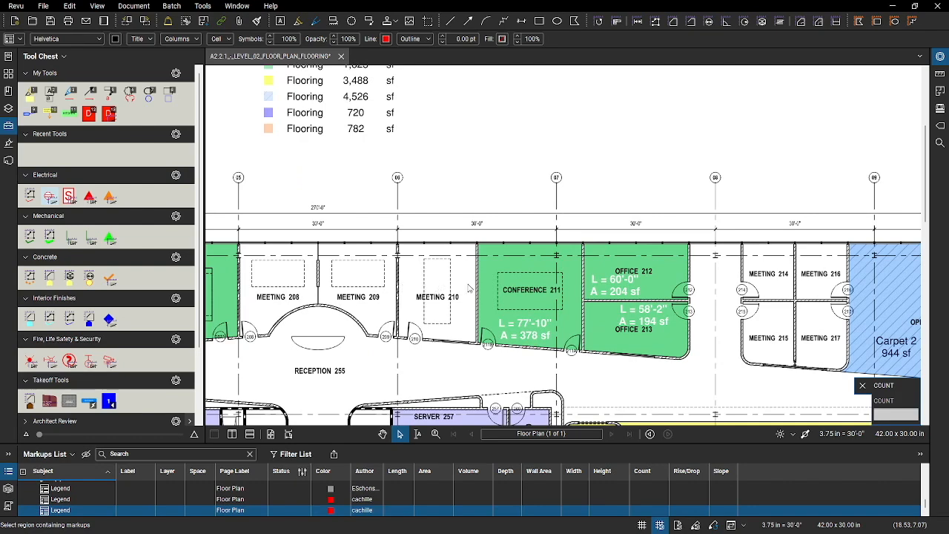
{"action": "left_click", "coordinate": [574, 274]}
{"action": "left_click", "coordinate": [576, 312]}
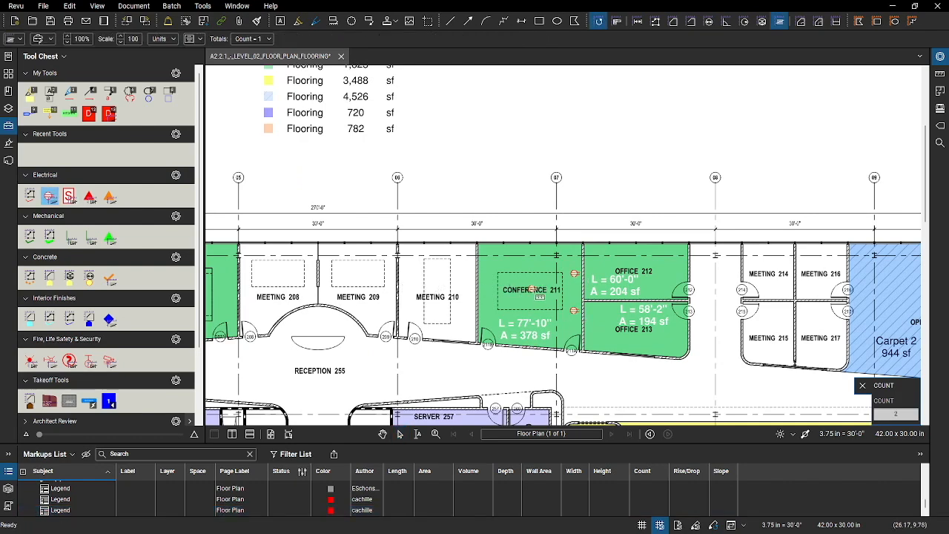
{"action": "scroll", "coordinate": [519, 330], "scroll_direction": "up", "scroll_amount": 3}
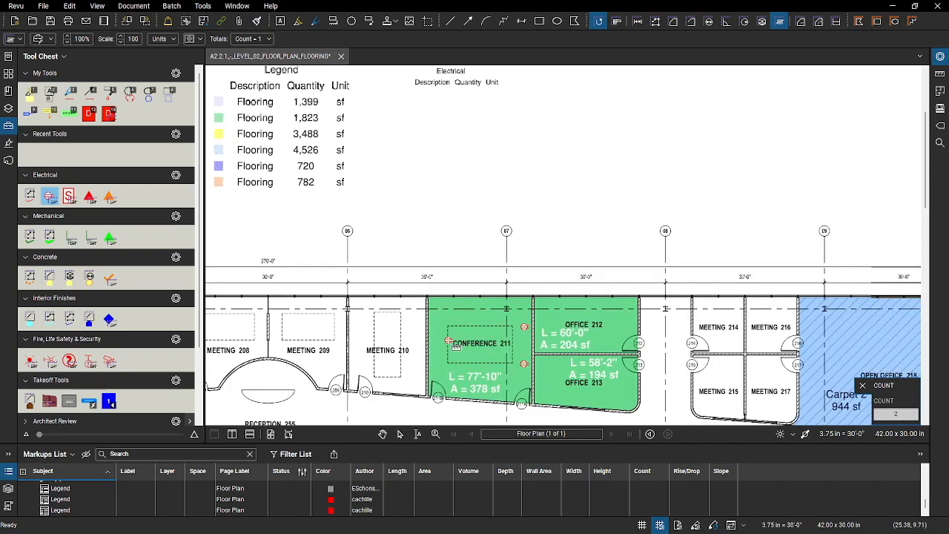
{"action": "key", "text": "Escape"}
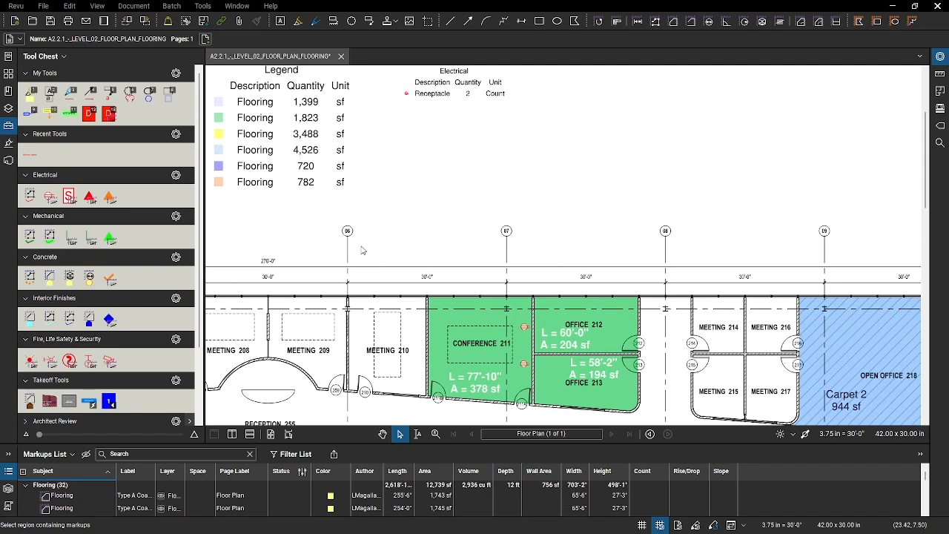
Associate the Mechanical tool set with the existing Electrical legend.
{"action": "left_click", "coordinate": [174, 217]}
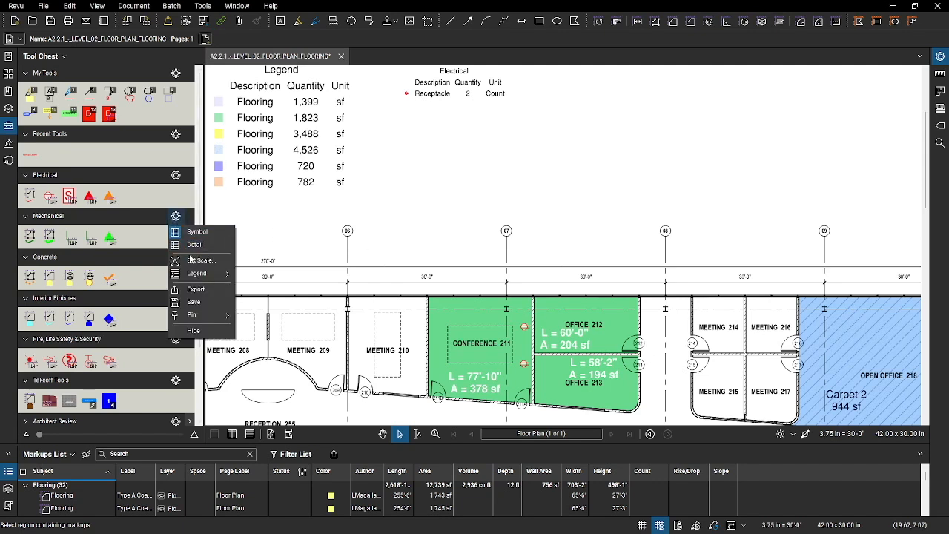
{"action": "mouse_move", "coordinate": [193, 275]}
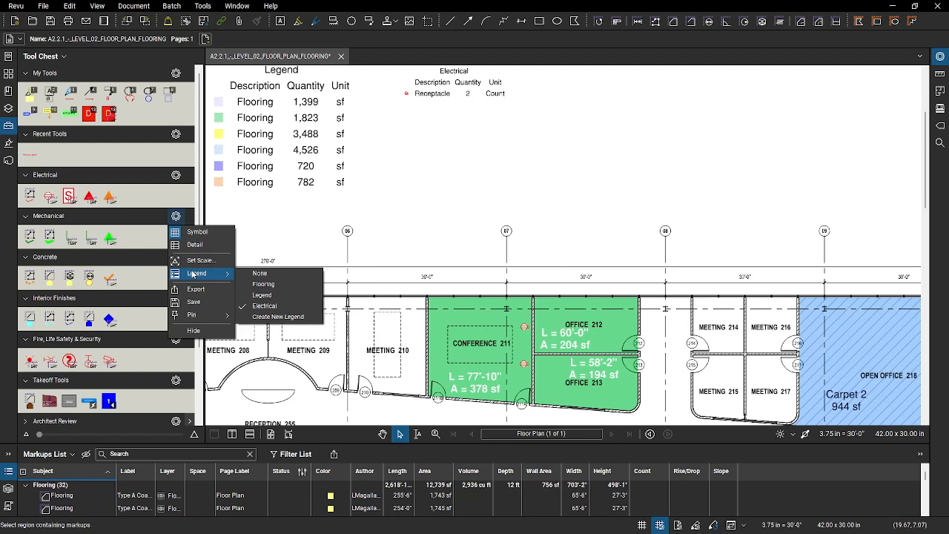
{"action": "left_click", "coordinate": [264, 307]}
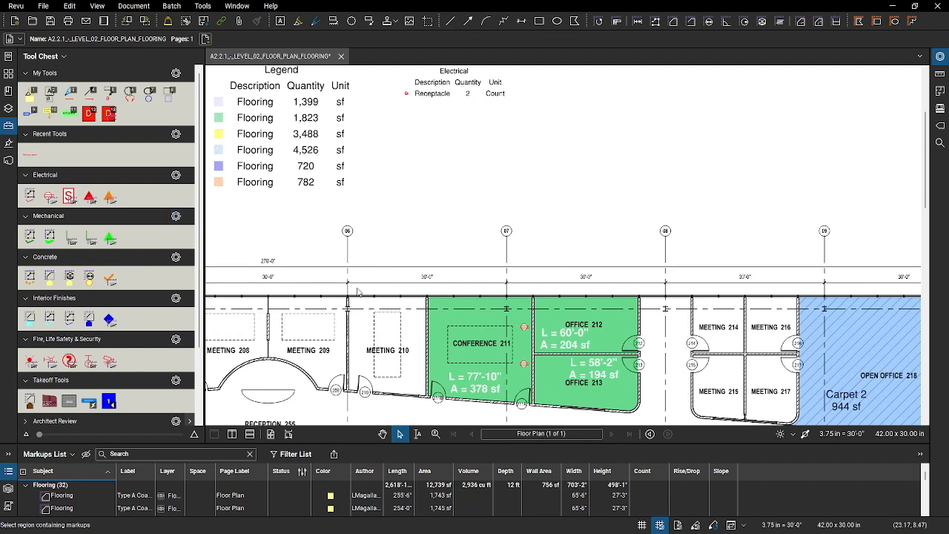
Place two Hanger count markups from the Mechanical tool set, one in Conference 211 and one in Office 212.
{"action": "left_click", "coordinate": [110, 237]}
{"action": "left_click", "coordinate": [524, 349]}
{"action": "left_click", "coordinate": [606, 345]}
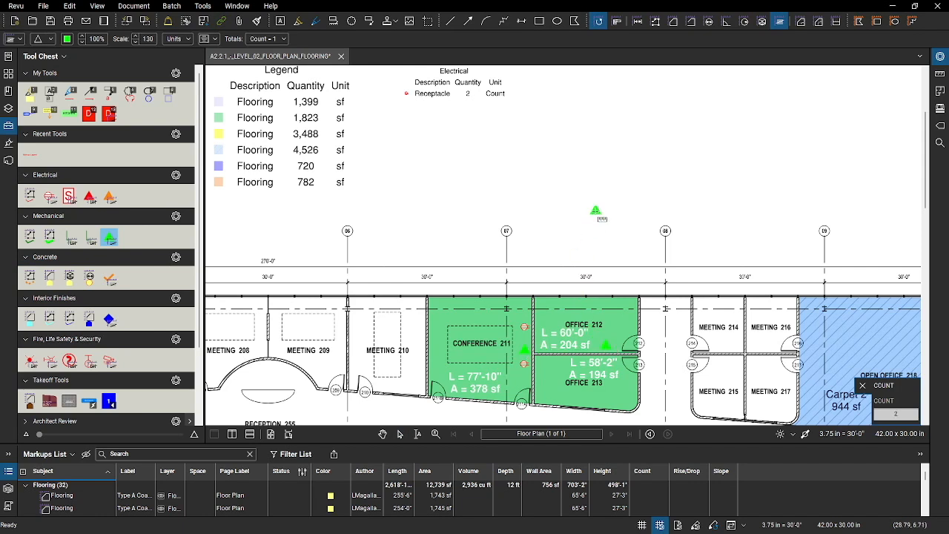
{"action": "key", "text": "Escape"}
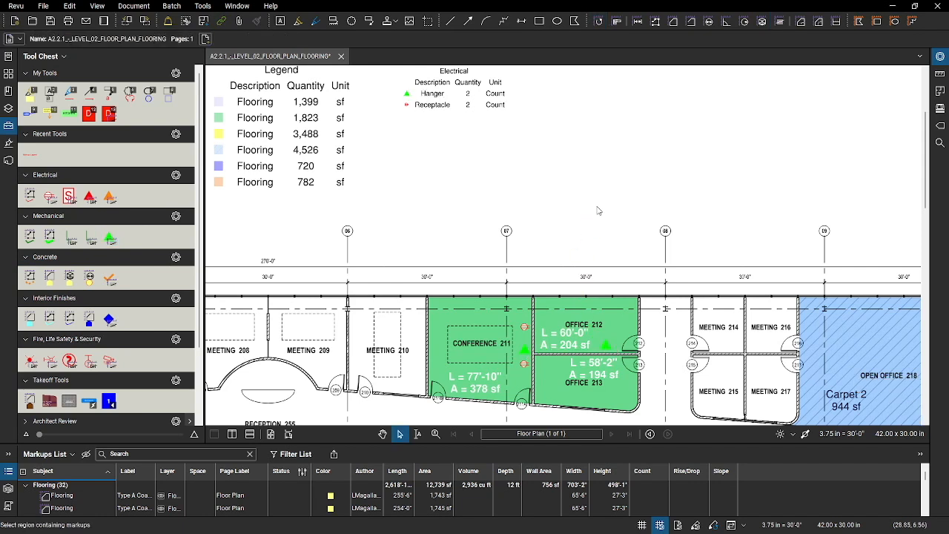
Show the flooring legend's properties, set its subject to "Flooring Materials Legend" and keep Current as its source page option.
{"action": "left_click", "coordinate": [938, 65]}
{"action": "left_click", "coordinate": [816, 158]}
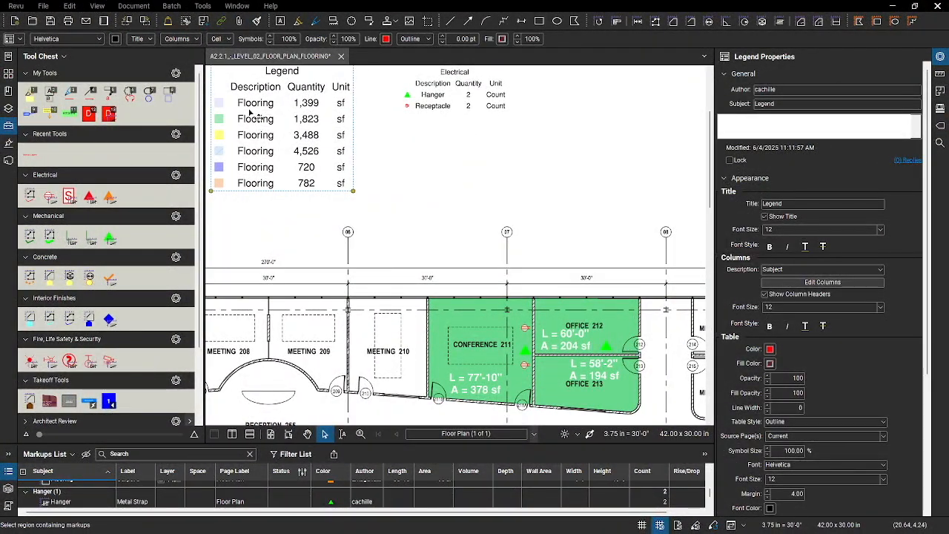
{"action": "left_click", "coordinate": [14, 38]}
{"action": "left_click", "coordinate": [89, 55]}
{"action": "key", "text": "ctrl+a"}
{"action": "type", "text": "Flooring Materials Legend"}
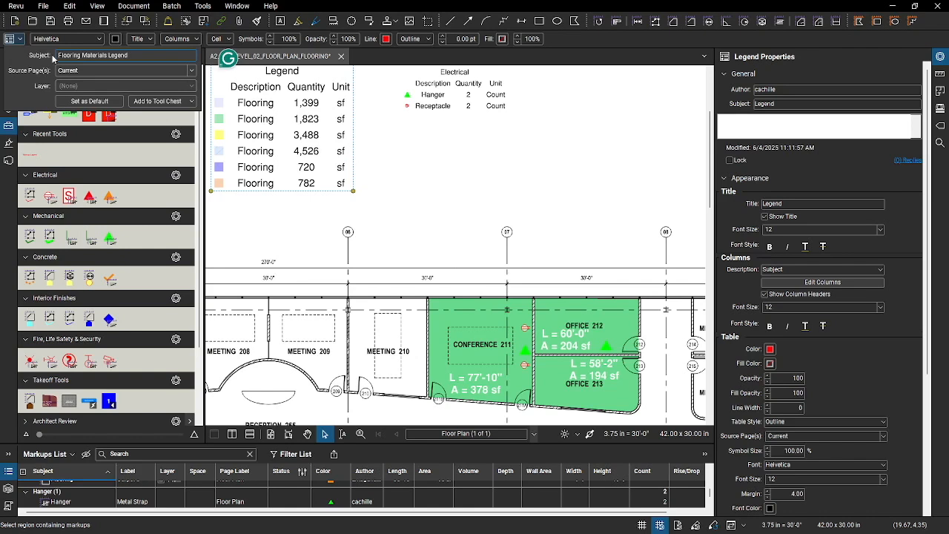
{"action": "left_click", "coordinate": [190, 70]}
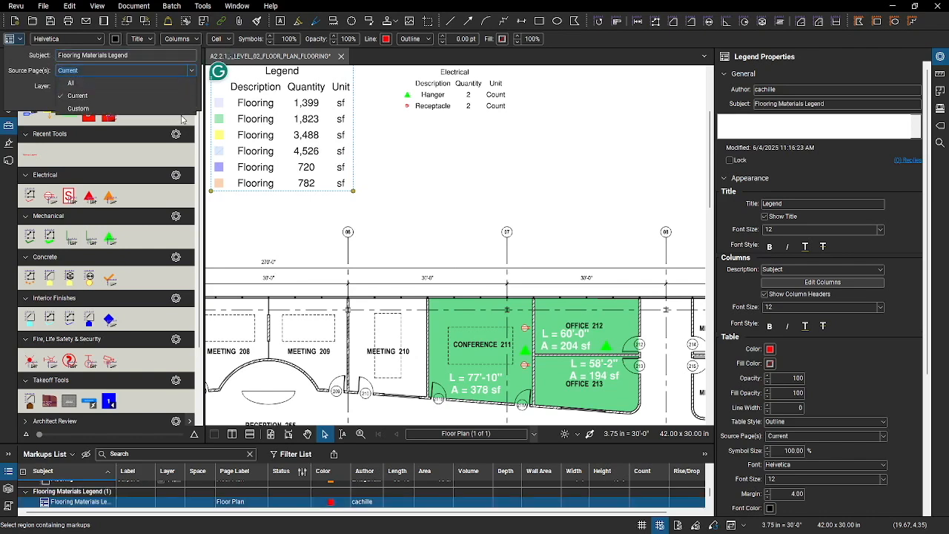
{"action": "left_click", "coordinate": [183, 97]}
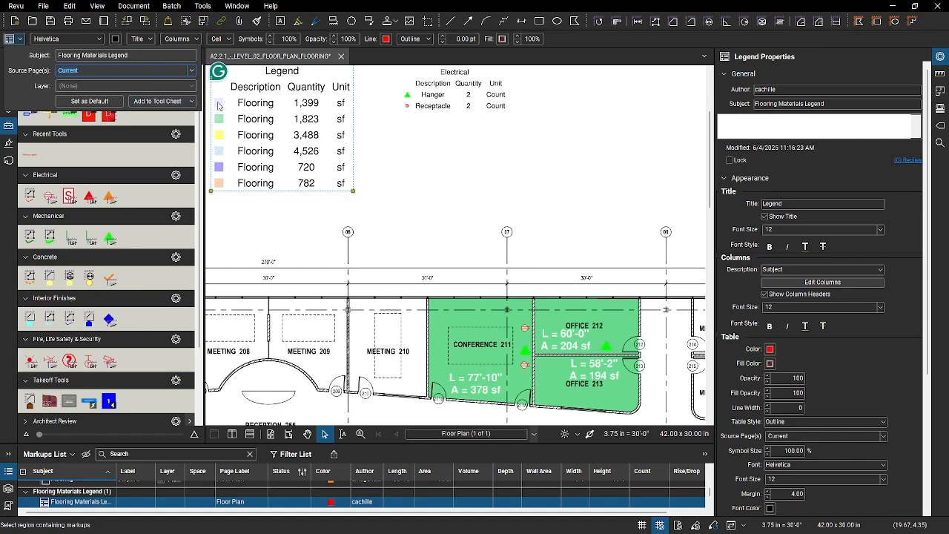
{"action": "left_click", "coordinate": [218, 106]}
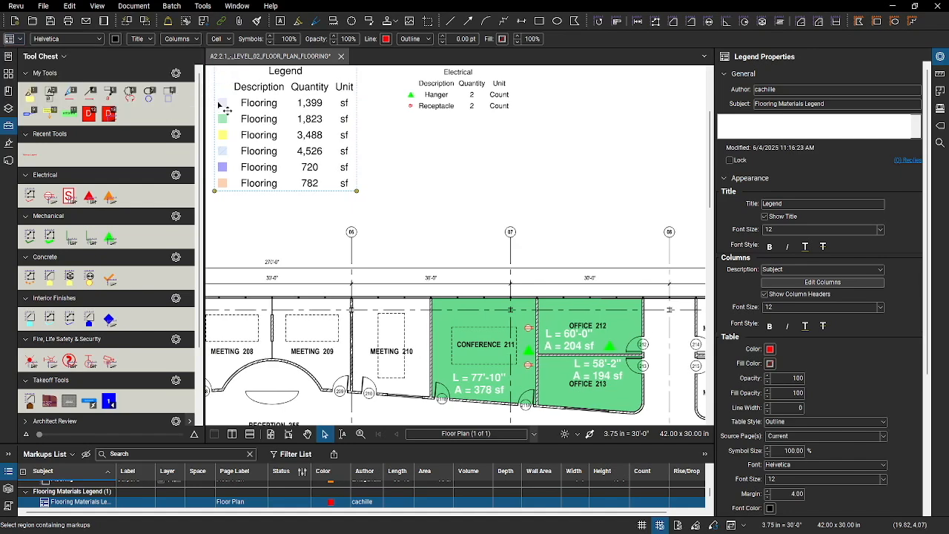
Change the flooring legend's title to "Flooring Material".
{"action": "left_click", "coordinate": [150, 39]}
{"action": "type", "text": "Flooring Material"}
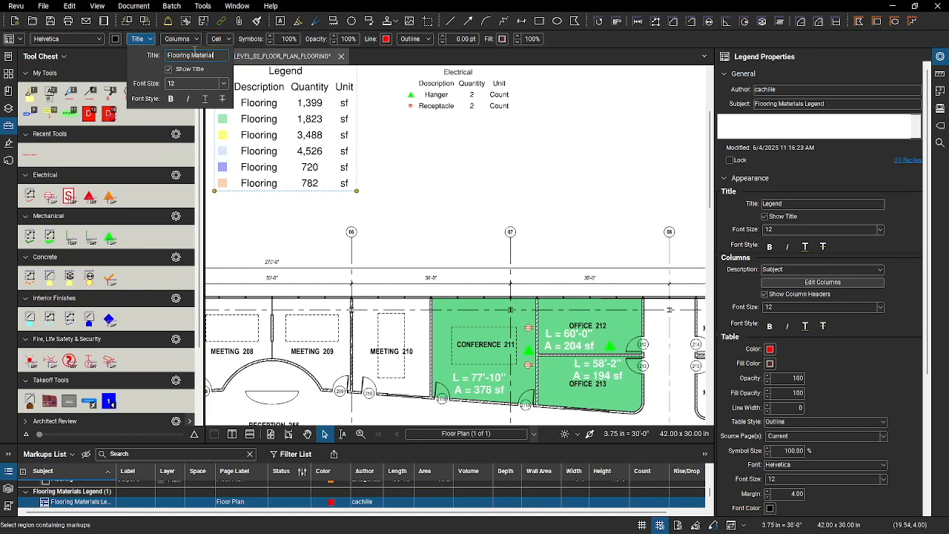
{"action": "key", "text": "Return"}
Edit the flooring legend's columns, turning off Description and turning on Page Label.
{"action": "left_click", "coordinate": [195, 39]}
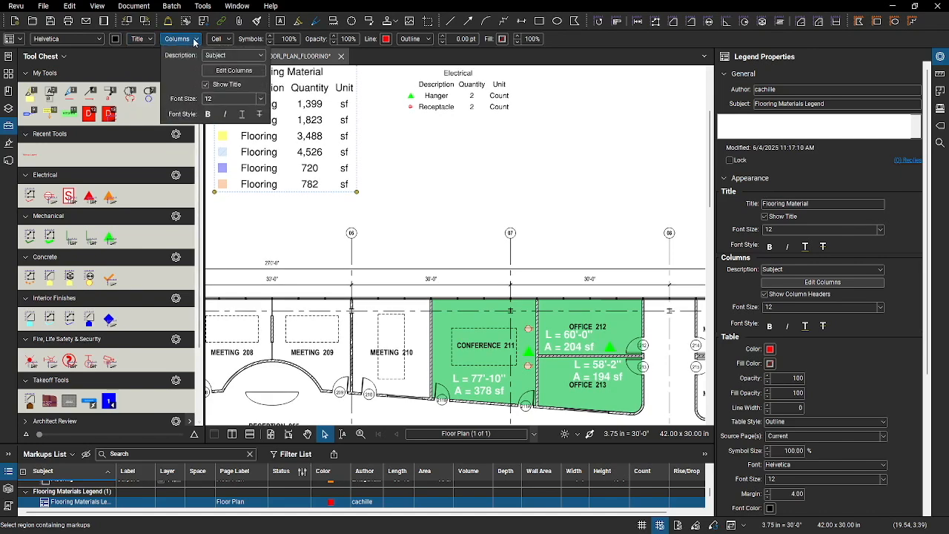
{"action": "left_click", "coordinate": [259, 57]}
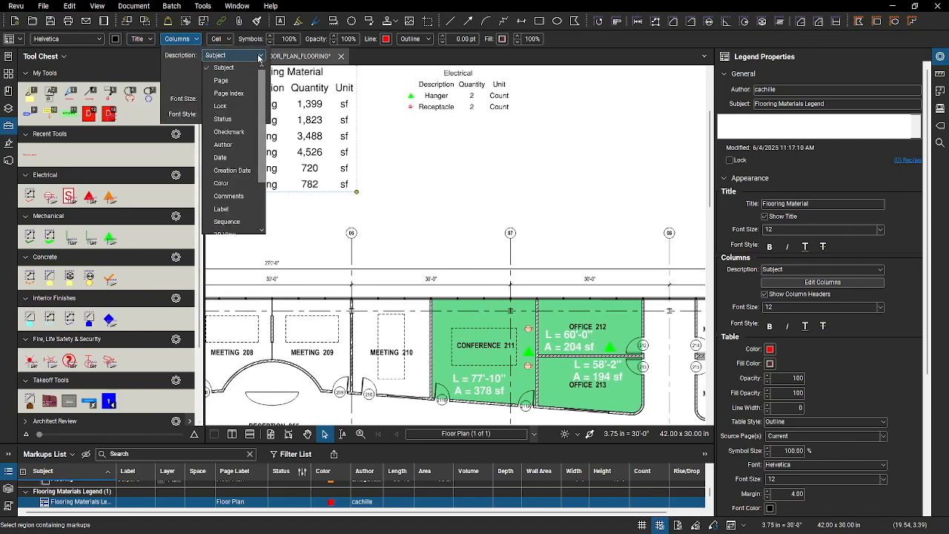
{"action": "left_click", "coordinate": [188, 70]}
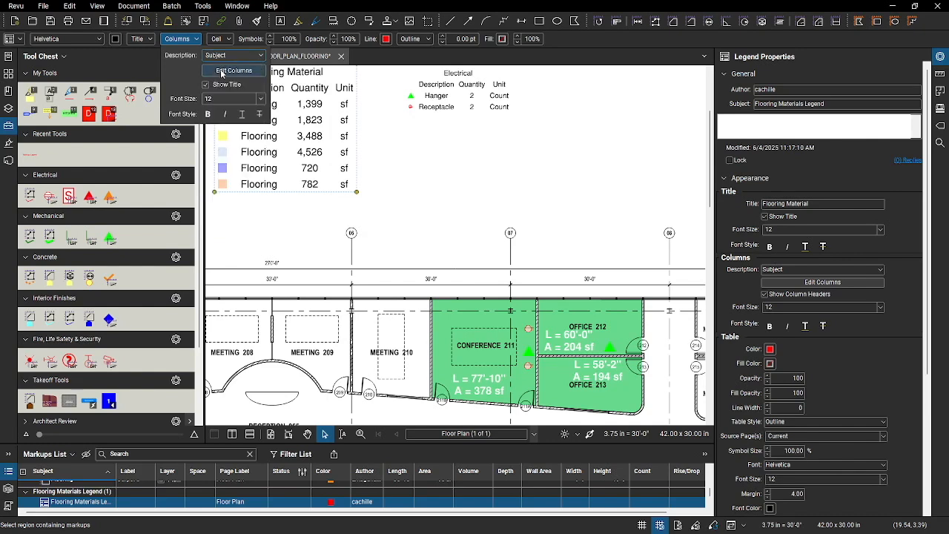
{"action": "left_click", "coordinate": [221, 72]}
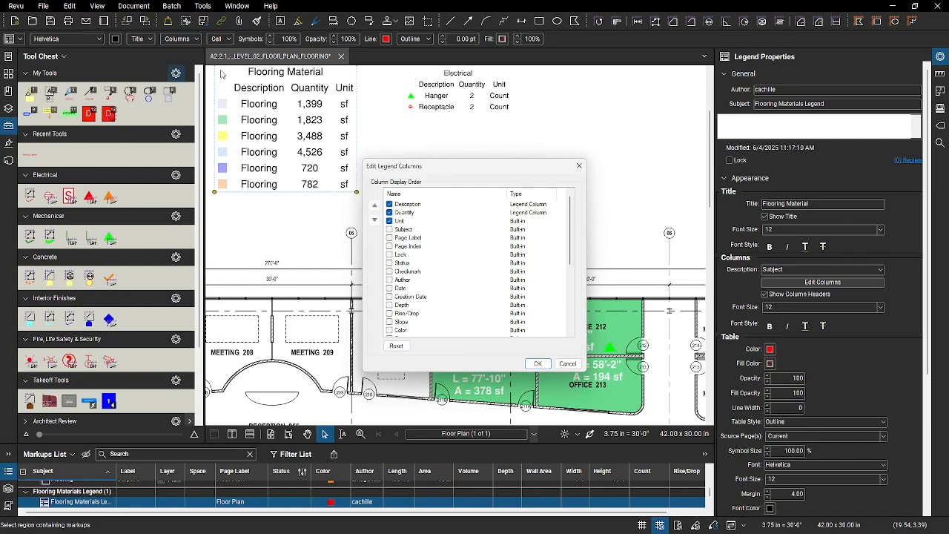
{"action": "left_click", "coordinate": [389, 204]}
{"action": "left_click", "coordinate": [389, 213]}
{"action": "left_click", "coordinate": [389, 238]}
{"action": "left_click", "coordinate": [395, 238]}
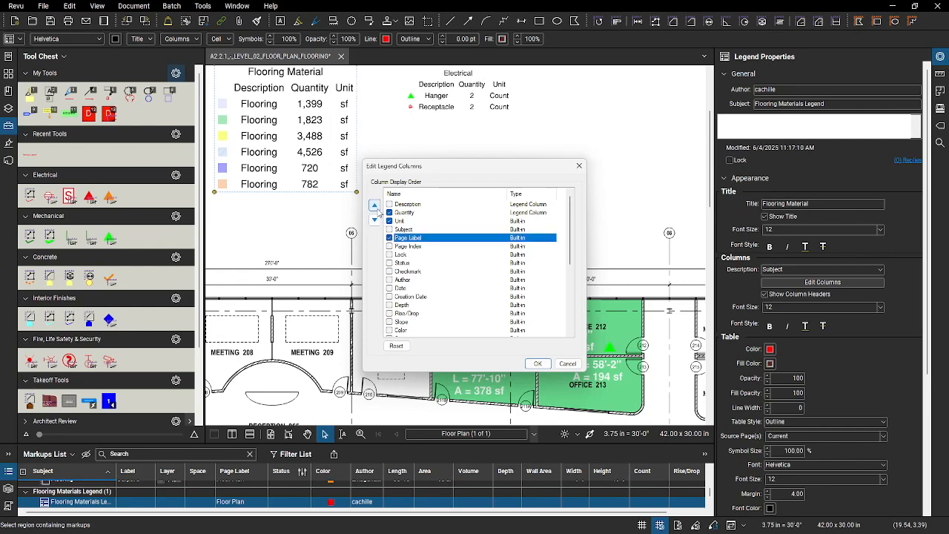
Move the Page Label column to the first place in the column display order and apply the column changes.
{"action": "left_click", "coordinate": [374, 207]}
{"action": "left_click", "coordinate": [374, 207]}
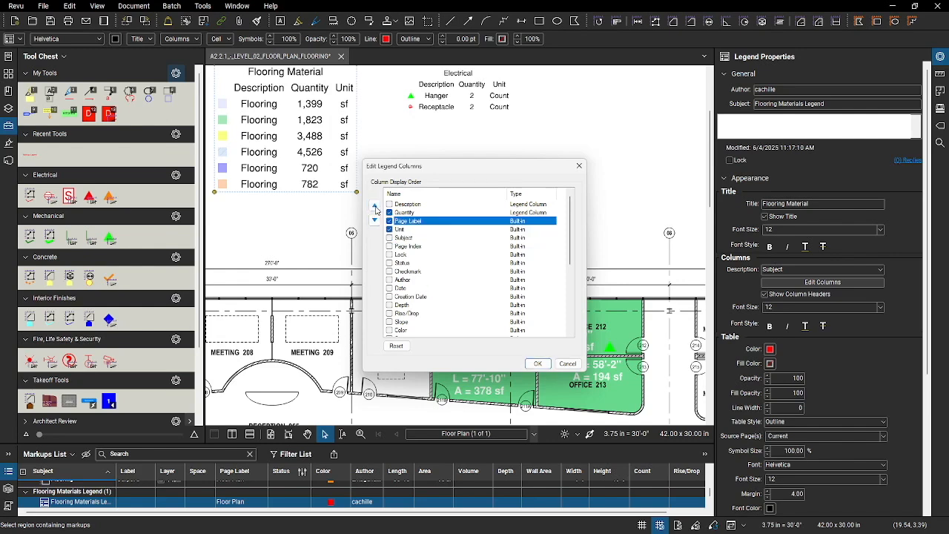
{"action": "left_click", "coordinate": [374, 207]}
{"action": "left_click", "coordinate": [374, 208]}
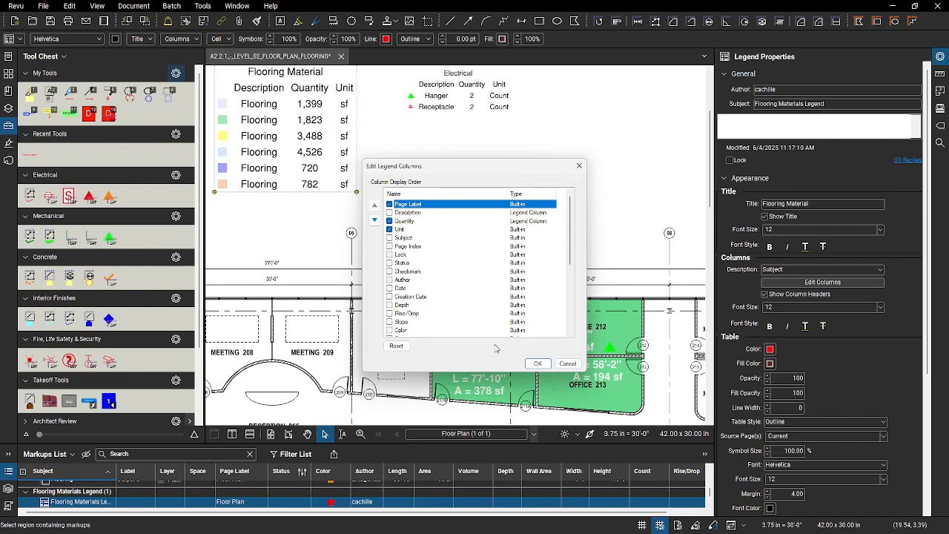
{"action": "left_click", "coordinate": [537, 364]}
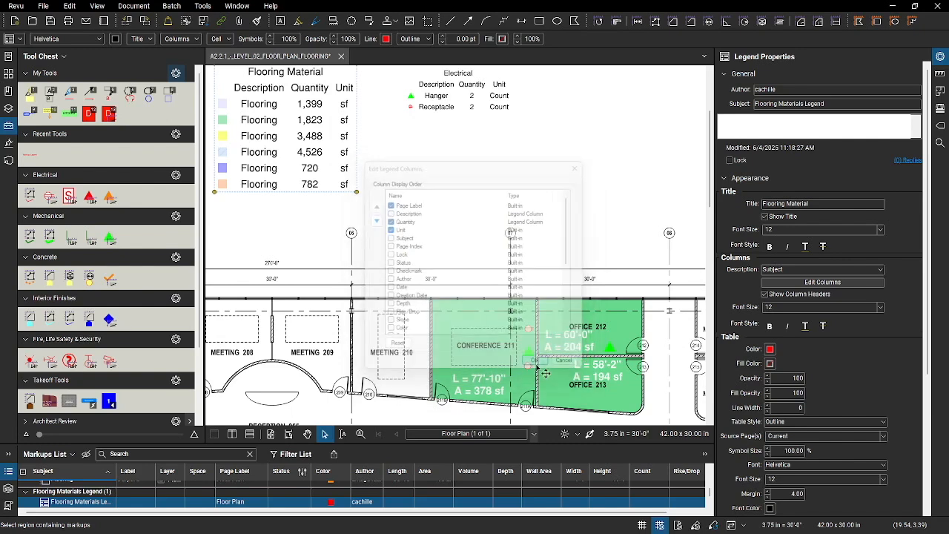
Make the flooring legend's column headers bold and set its line color to black.
{"action": "left_click", "coordinate": [192, 40]}
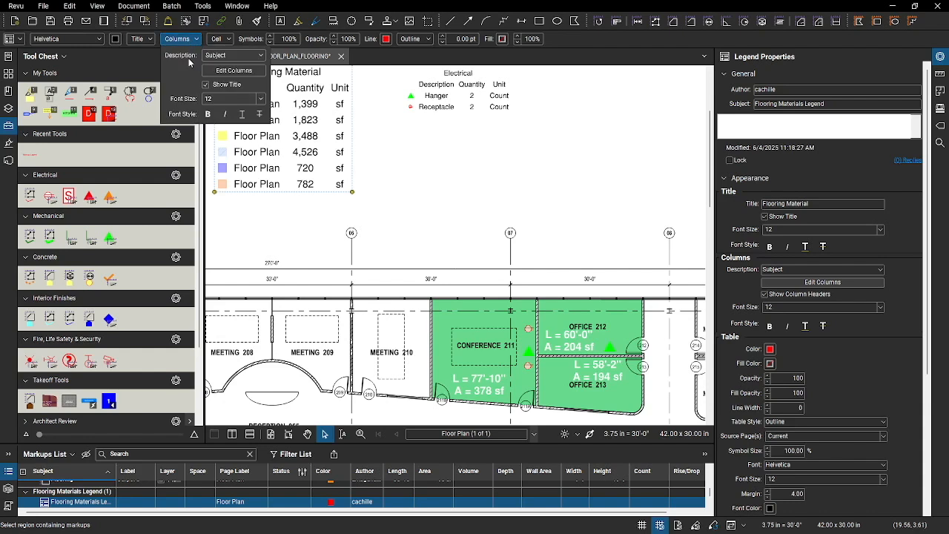
{"action": "left_click", "coordinate": [207, 114]}
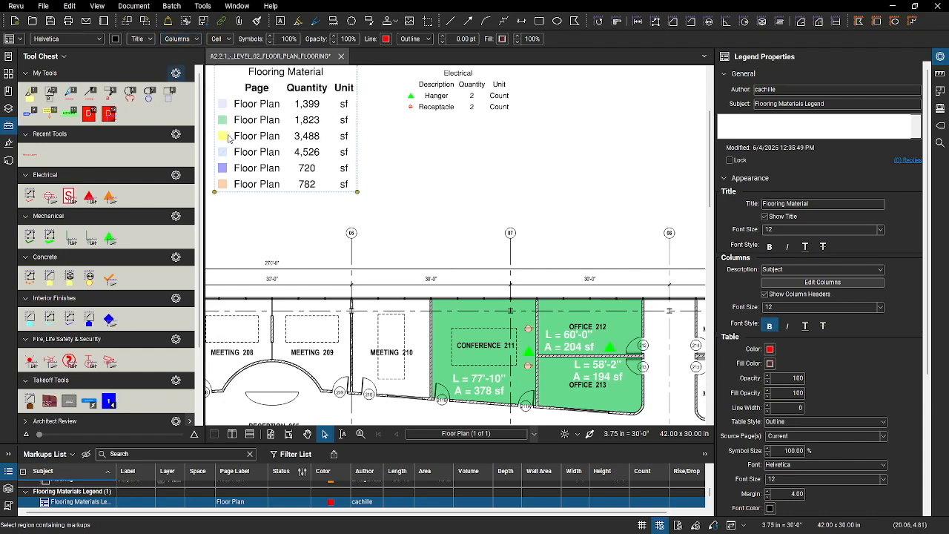
{"action": "left_click", "coordinate": [385, 39]}
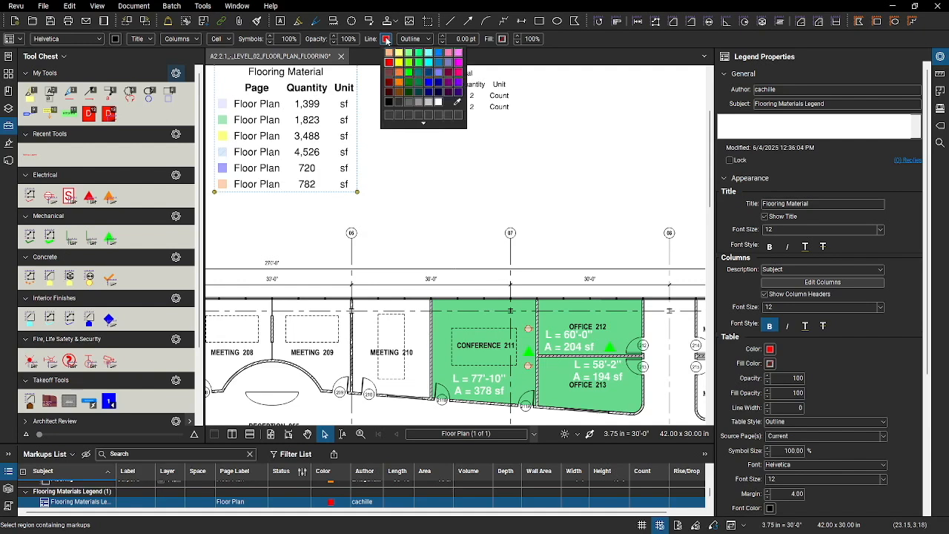
{"action": "left_click", "coordinate": [389, 102]}
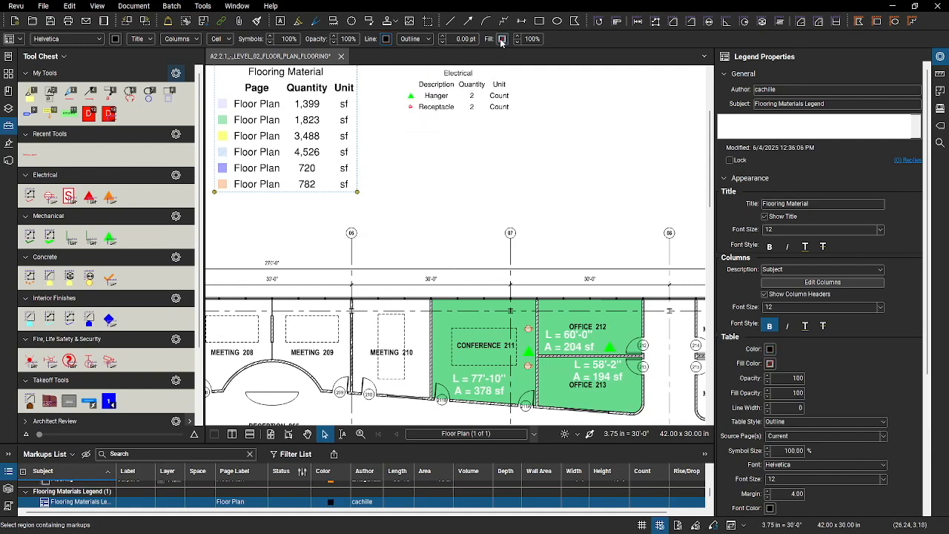
Give the flooring legend a light gray fill with a fill opacity of 90%.
{"action": "left_click", "coordinate": [501, 38]}
{"action": "left_click", "coordinate": [549, 109]}
{"action": "left_click", "coordinate": [532, 38]}
{"action": "type", "text": "90"}
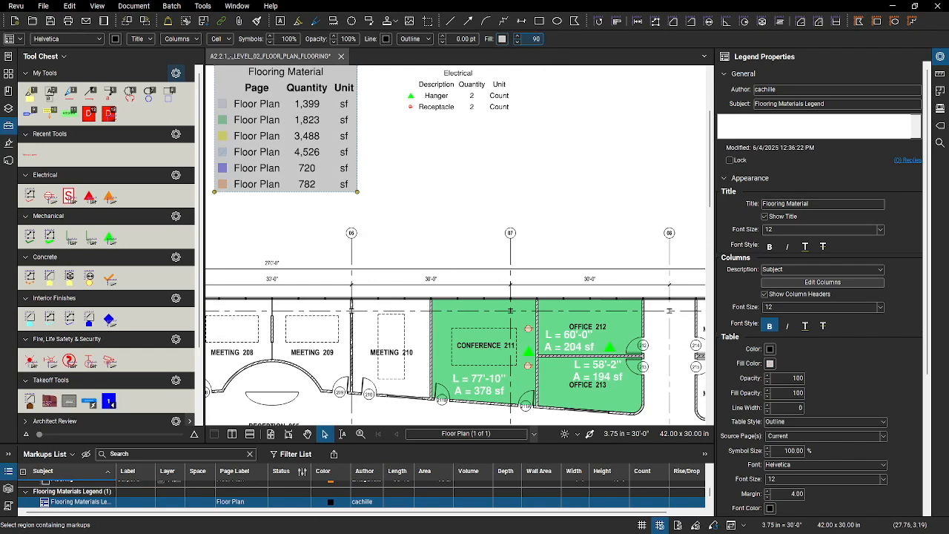
Set the flooring legend's line width to 1 pt and its table style to Horizontal.
{"action": "left_click", "coordinate": [464, 39]}
{"action": "type", "text": "1"}
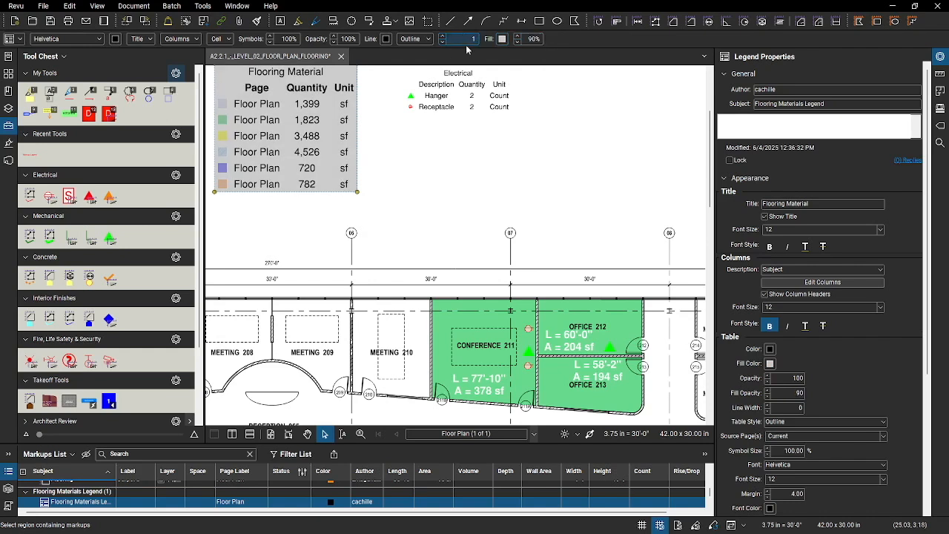
{"action": "key", "text": "Return"}
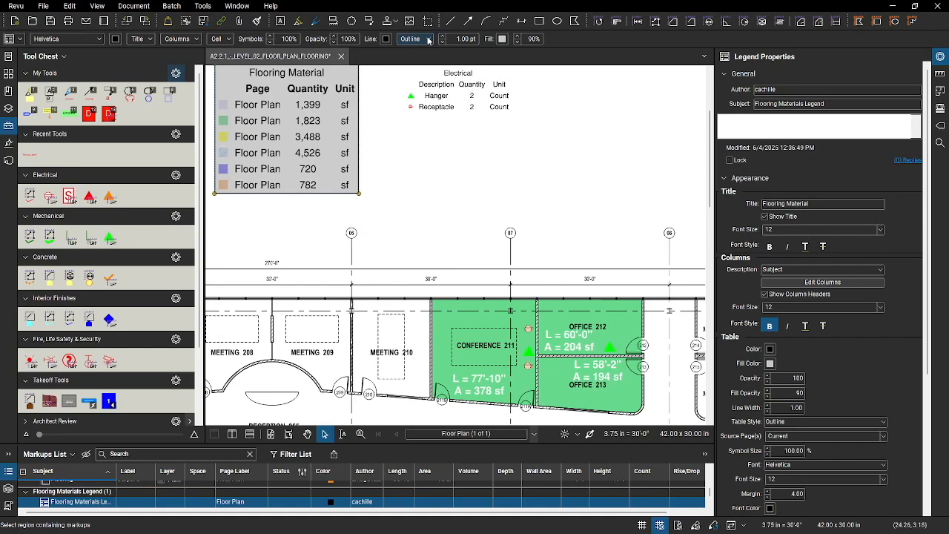
{"action": "left_click", "coordinate": [428, 40]}
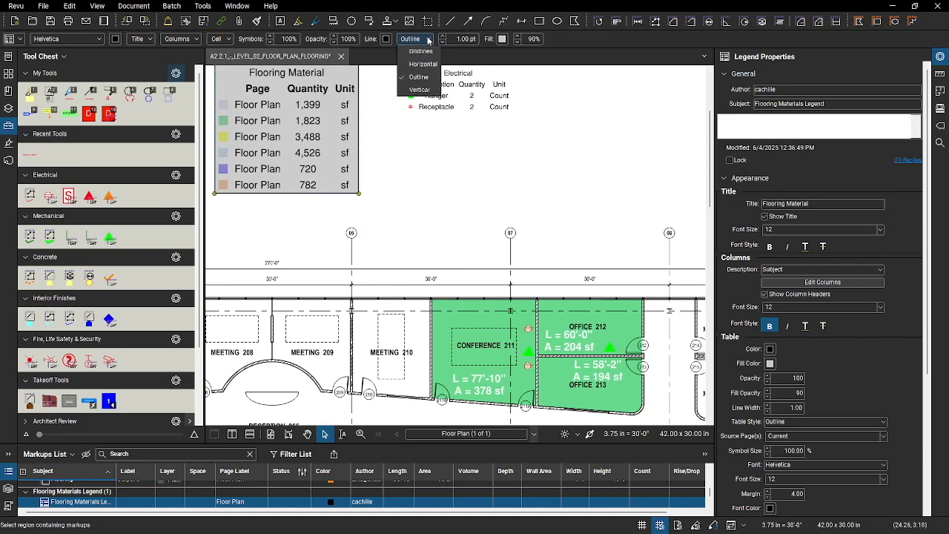
{"action": "left_click", "coordinate": [419, 89]}
{"action": "left_click", "coordinate": [430, 40]}
{"action": "left_click", "coordinate": [430, 63]}
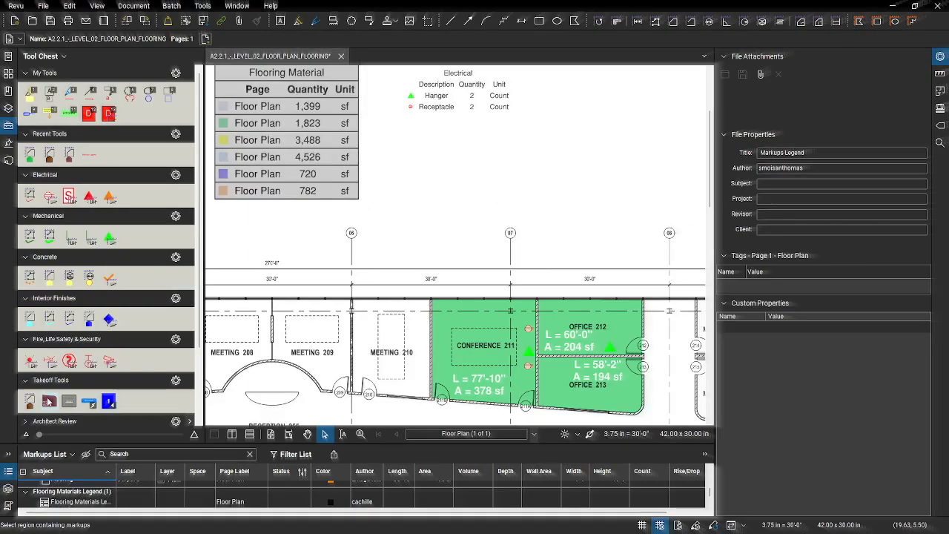
Mark the full outline of Meeting 210 as a Vinyl Flooring area using the saved takeoff tool.
{"action": "left_click", "coordinate": [48, 401]}
{"action": "key", "text": "shift+alt+a"}
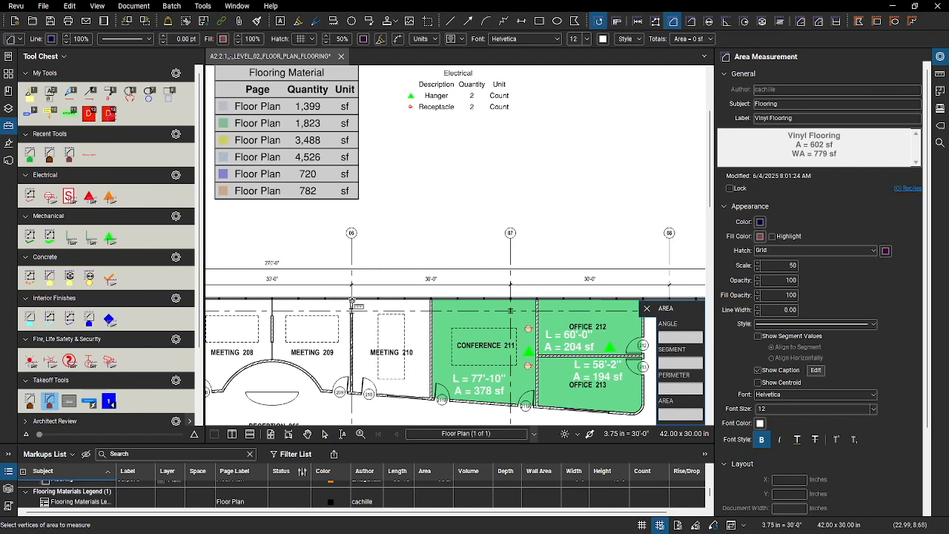
{"action": "left_click", "coordinate": [351, 301]}
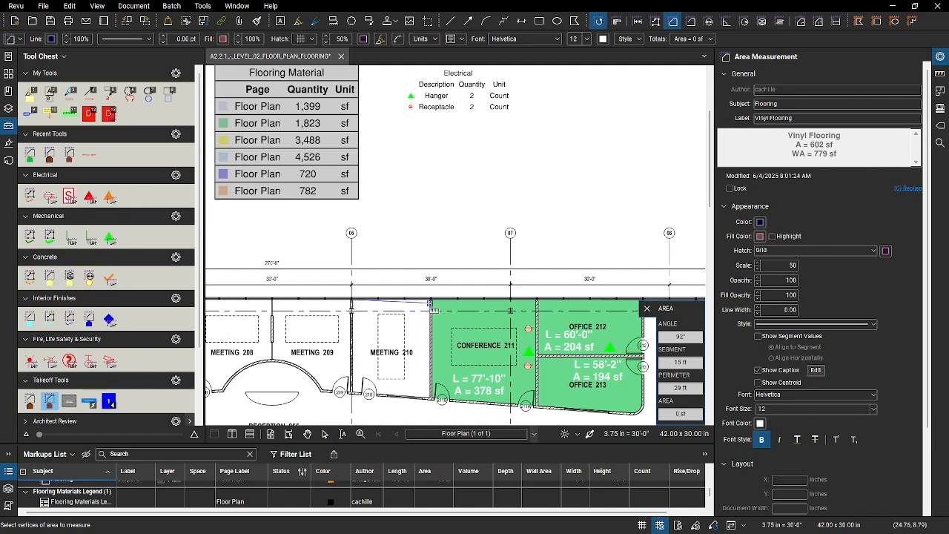
{"action": "left_click", "coordinate": [430, 303]}
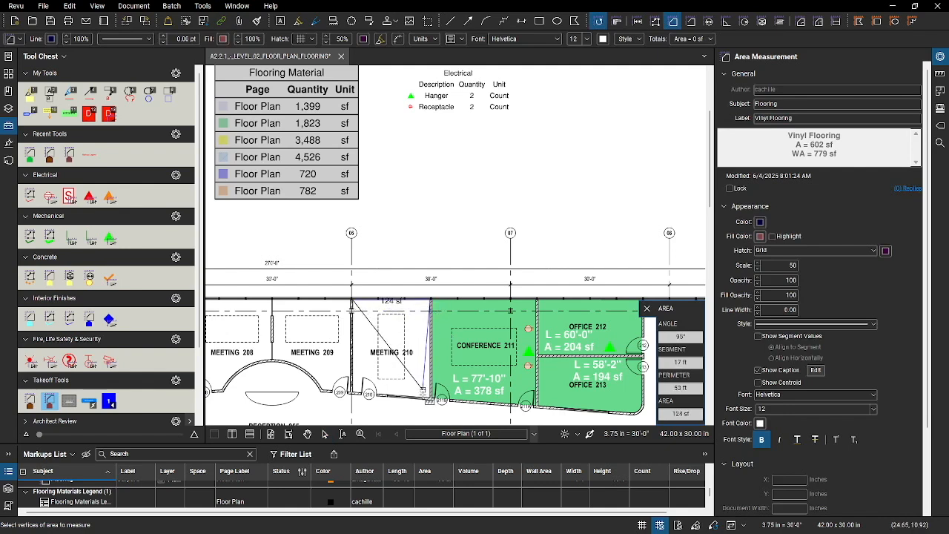
{"action": "left_click", "coordinate": [432, 400]}
{"action": "left_click", "coordinate": [356, 397]}
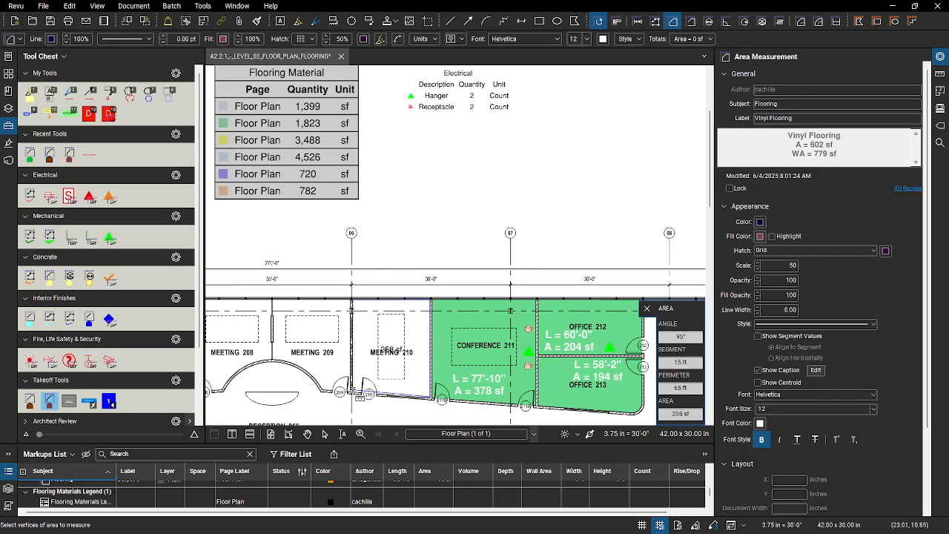
{"action": "left_click", "coordinate": [353, 302]}
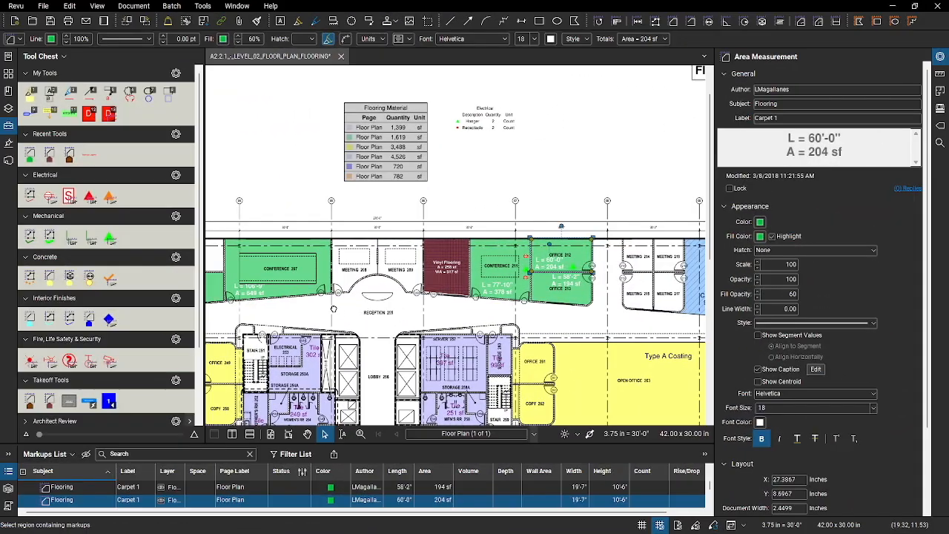
Paste the copied Carpet 1 area markup from Office 212 over Office 205.
{"action": "scroll", "coordinate": [333, 311], "scroll_direction": "left", "scroll_amount": 3}
{"action": "scroll", "coordinate": [407, 313], "scroll_direction": "left", "scroll_amount": 2}
{"action": "scroll", "coordinate": [307, 304], "scroll_direction": "left", "scroll_amount": 1}
{"action": "right_click", "coordinate": [287, 256]}
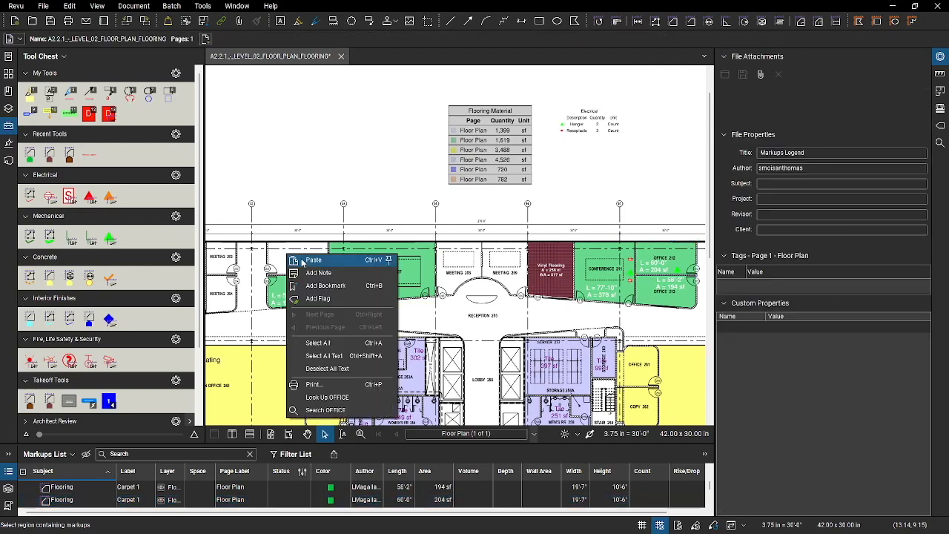
{"action": "key", "text": "Escape"}
{"action": "left_click", "coordinate": [324, 270]}
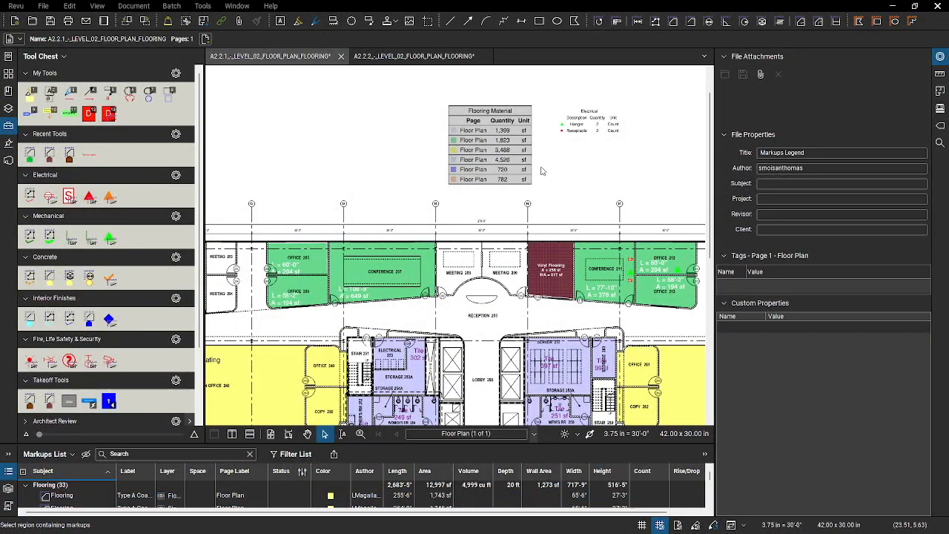
Add the customized flooring legend to the Takeoff Tools set in the Tool Chest.
{"action": "left_click", "coordinate": [504, 160]}
{"action": "right_click", "coordinate": [504, 160]}
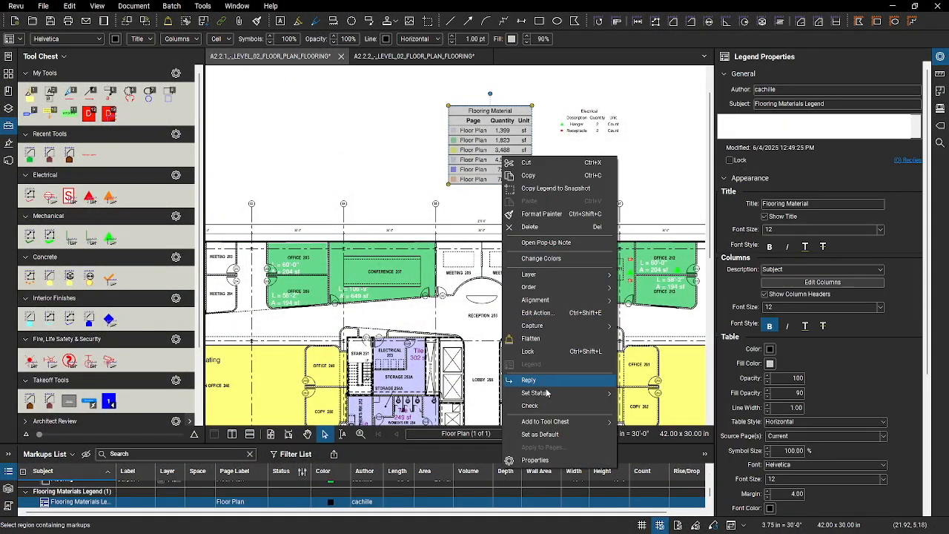
{"action": "mouse_move", "coordinate": [556, 422]}
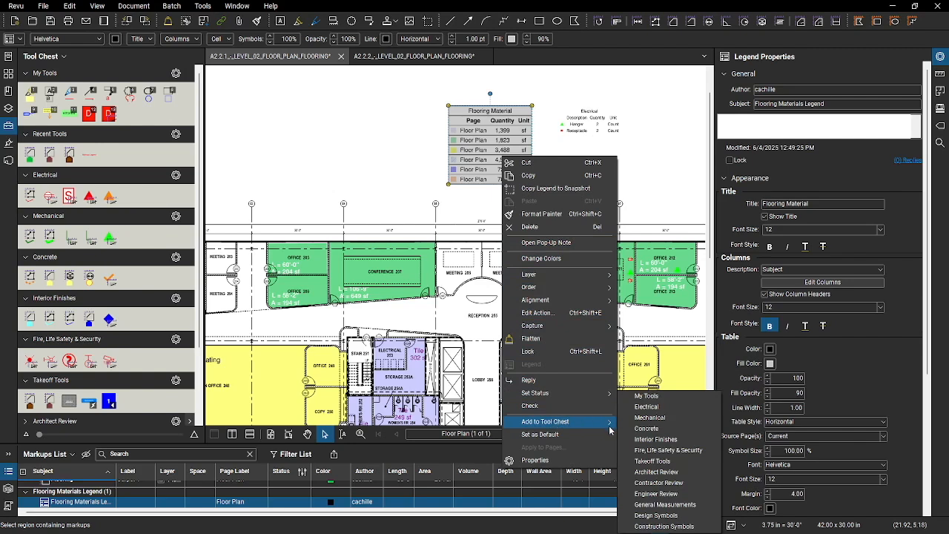
{"action": "left_click", "coordinate": [650, 461]}
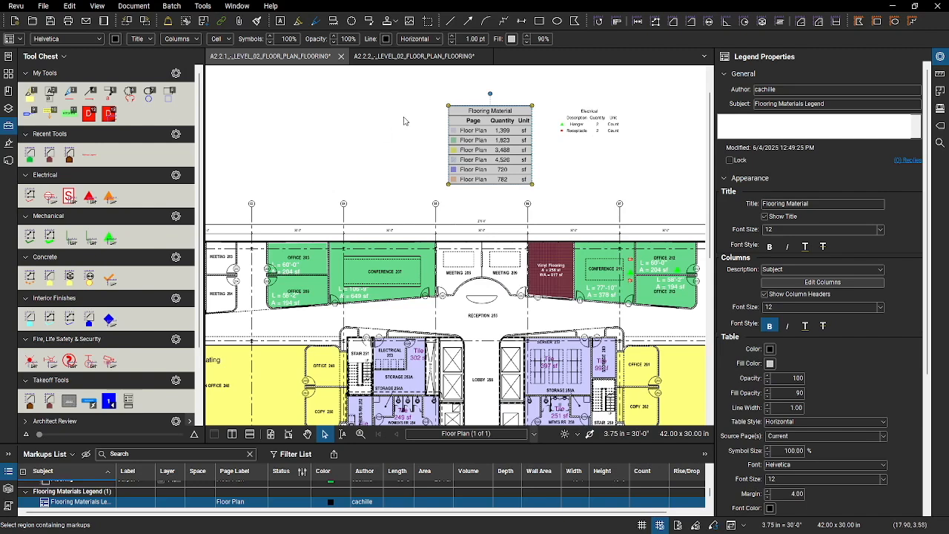
Place the saved flooring legend in the blank area above the plan in the A2.2.2 Level 02 flooring document.
{"action": "left_click", "coordinate": [401, 59]}
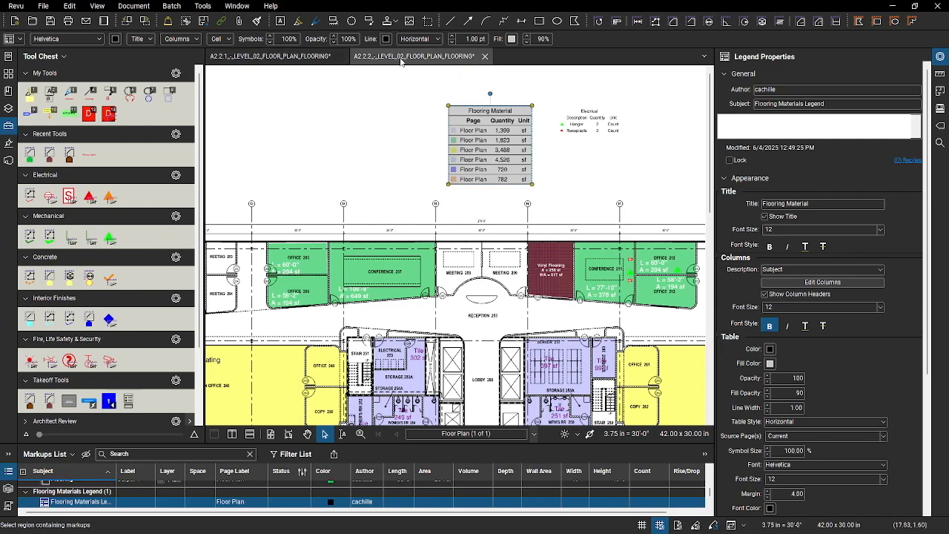
{"action": "left_click", "coordinate": [129, 401]}
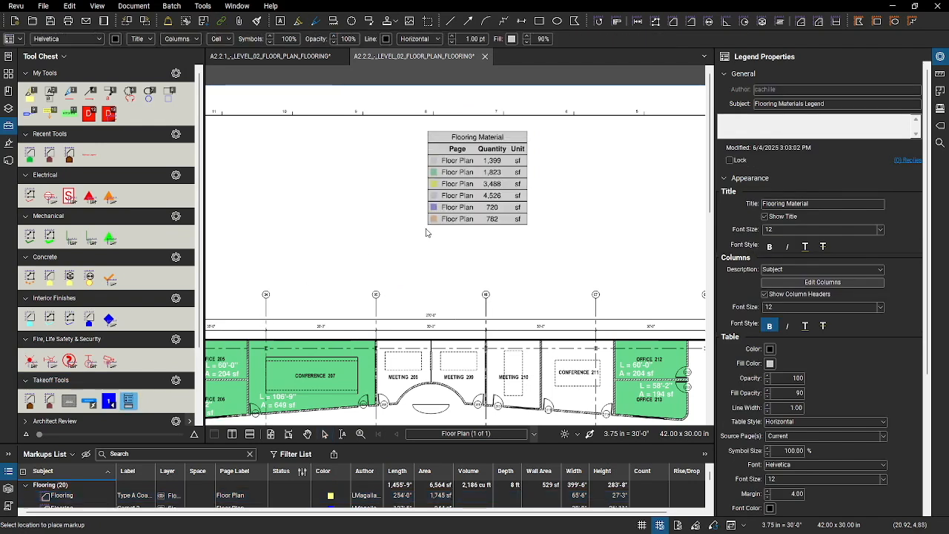
{"action": "left_click", "coordinate": [427, 232]}
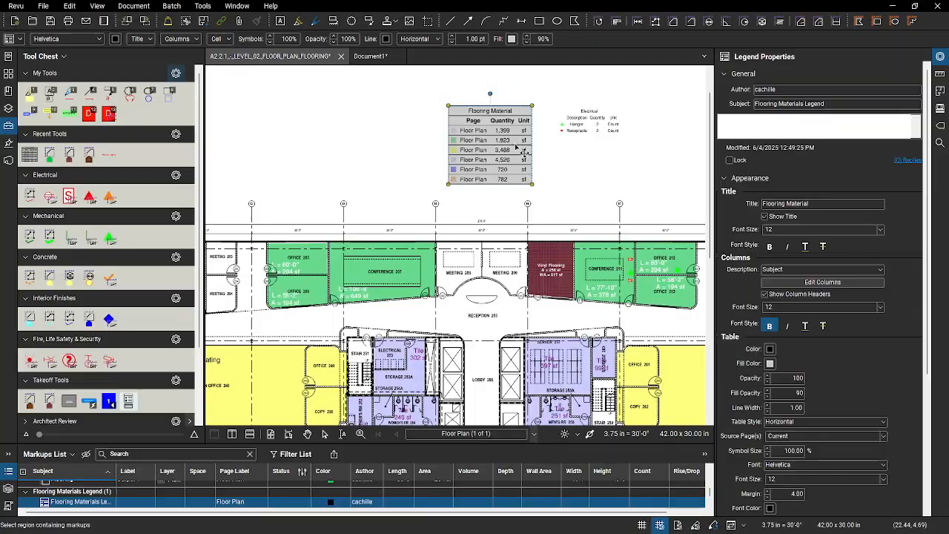
Copy the flooring legend from the A2.2.1 plan as a snapshot and paste it into Document1.
{"action": "right_click", "coordinate": [516, 147]}
{"action": "left_click", "coordinate": [541, 164]}
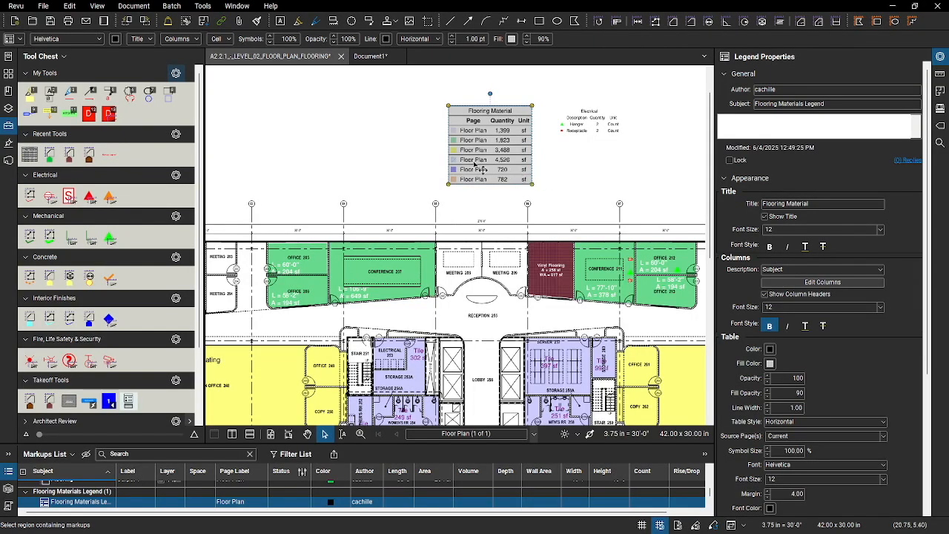
{"action": "left_click", "coordinate": [372, 60]}
{"action": "key", "text": "ctrl+v"}
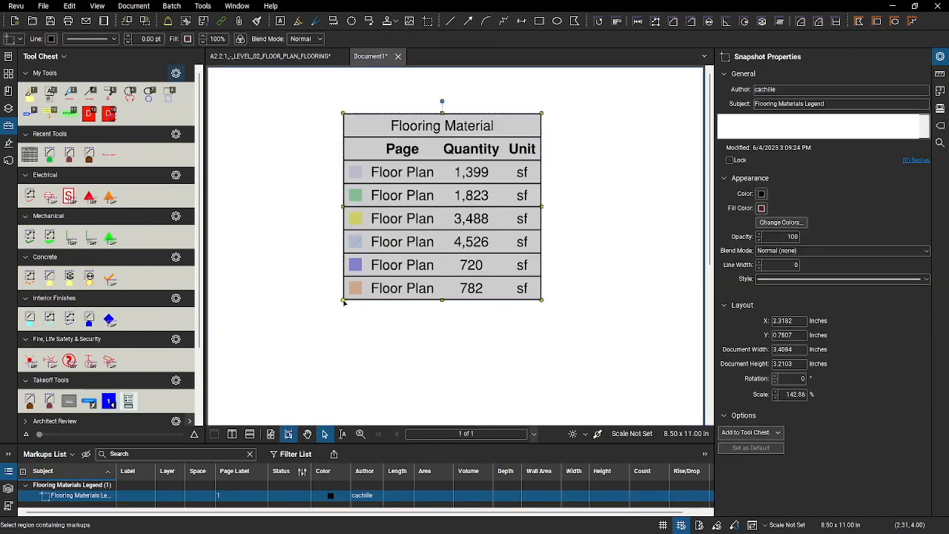